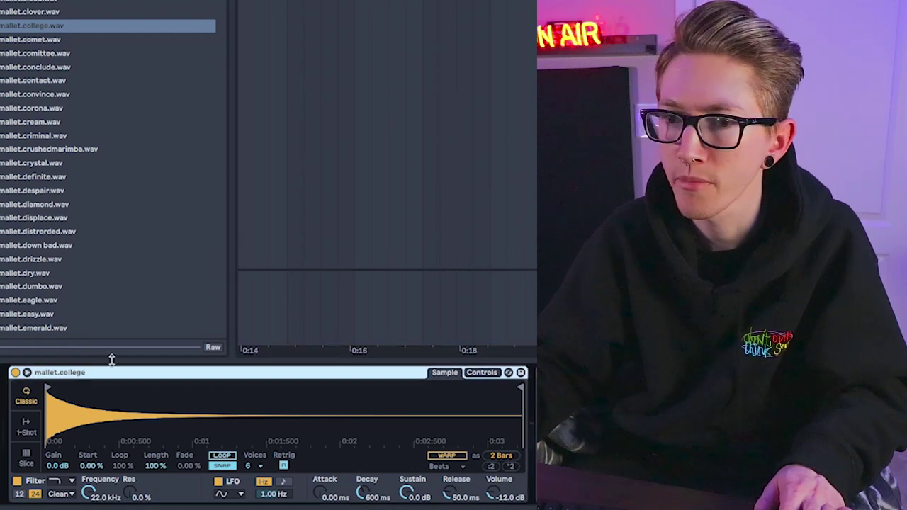
Convert the mallet.college Simpler device into a full Sampler instrument.
right_click(177, 374)
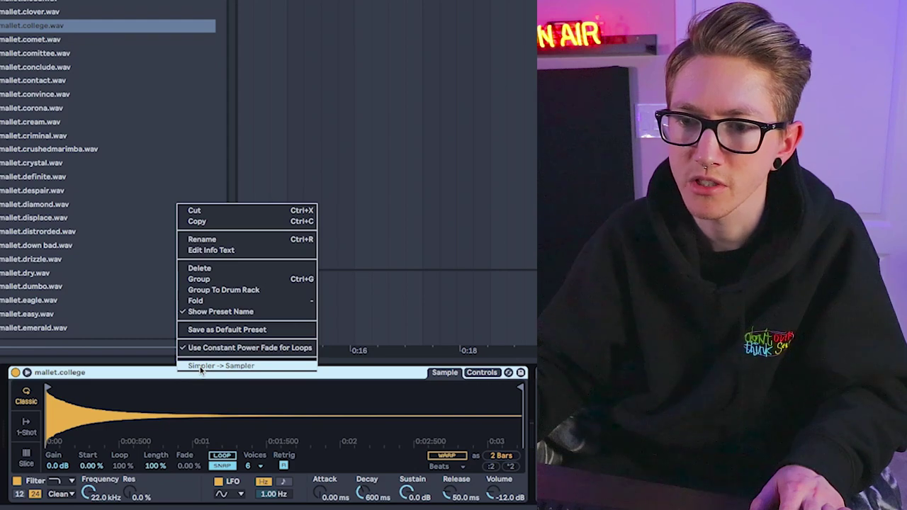
left_click(201, 367)
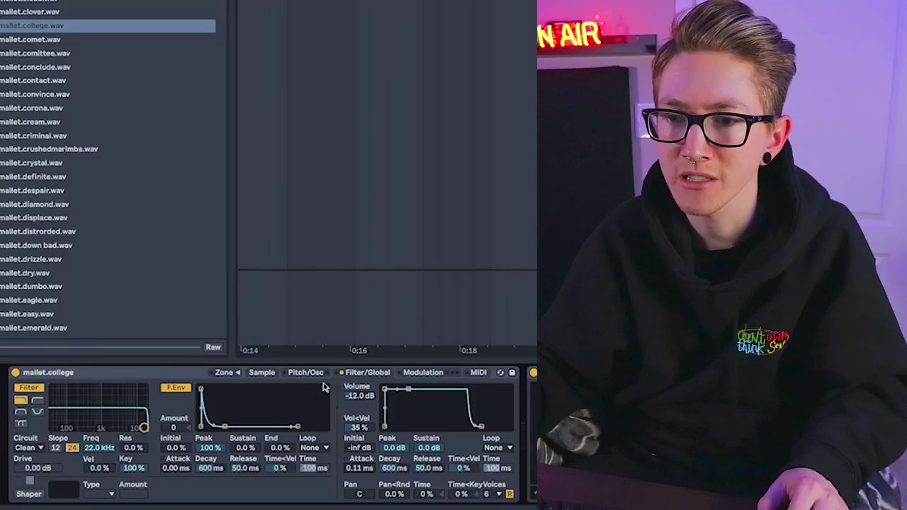
Set the Sampler's volume envelope attack to 25 ms and pitch envelope amount to +12 st.
left_click(261, 373)
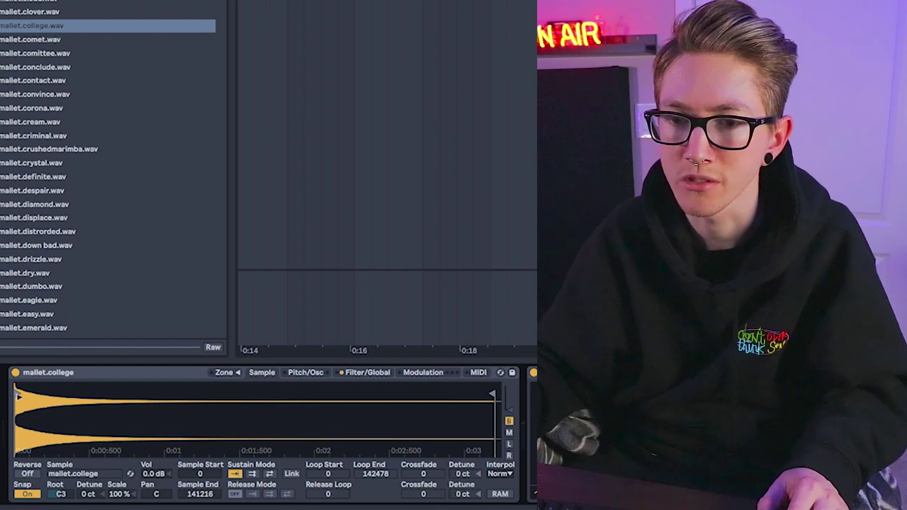
left_click(348, 373)
left_click_drag(361, 474, 362, 468)
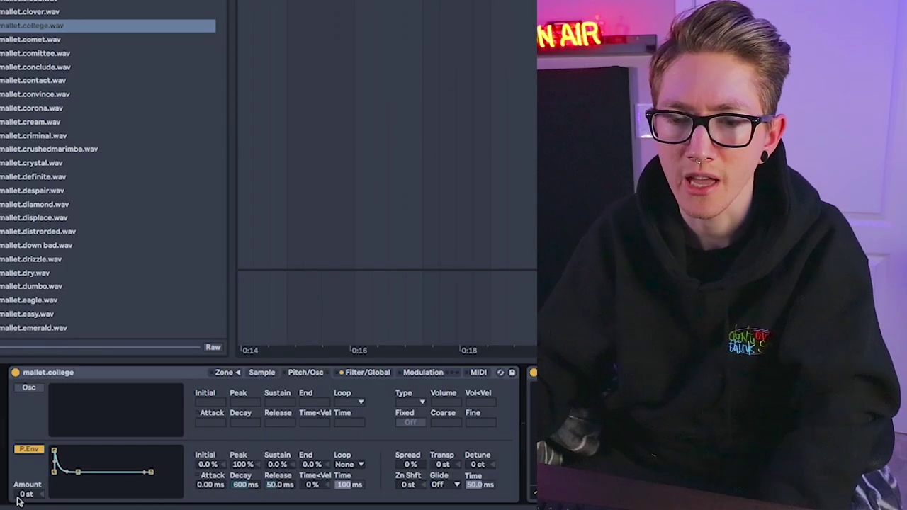
type("12")
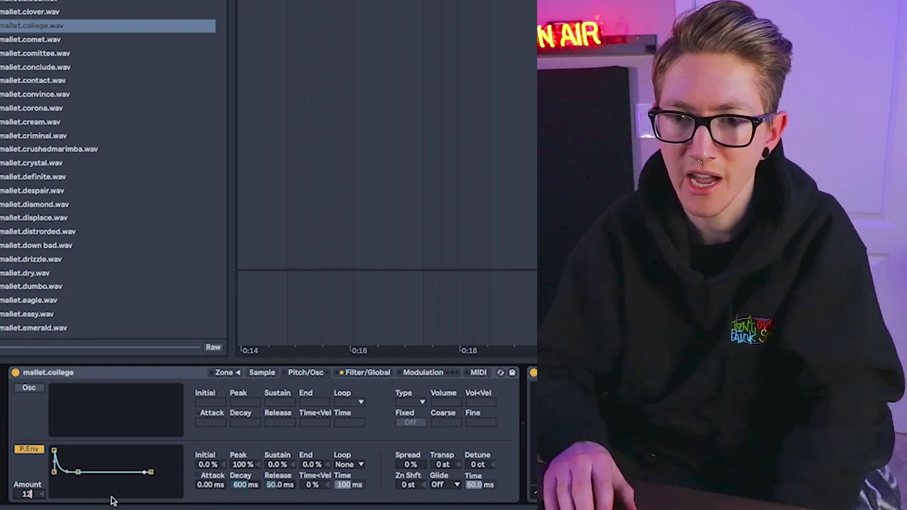
key("Return")
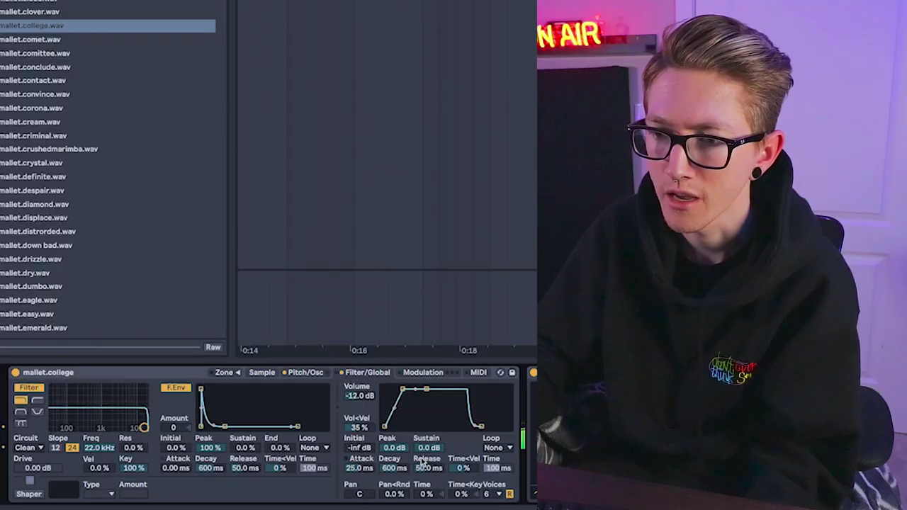
Turn off the Sampler filter and keep the Pitch/Osc oscillator waveform on Sine.
mouse_move(427, 451)
left_mouse_down()
mouse_move(427, 489)
mouse_move(427, 450)
left_mouse_up()
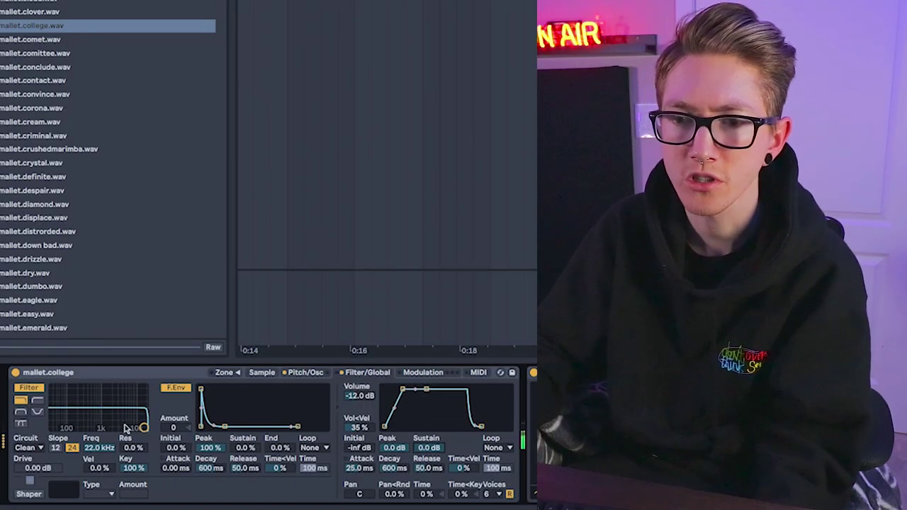
left_click(32, 388)
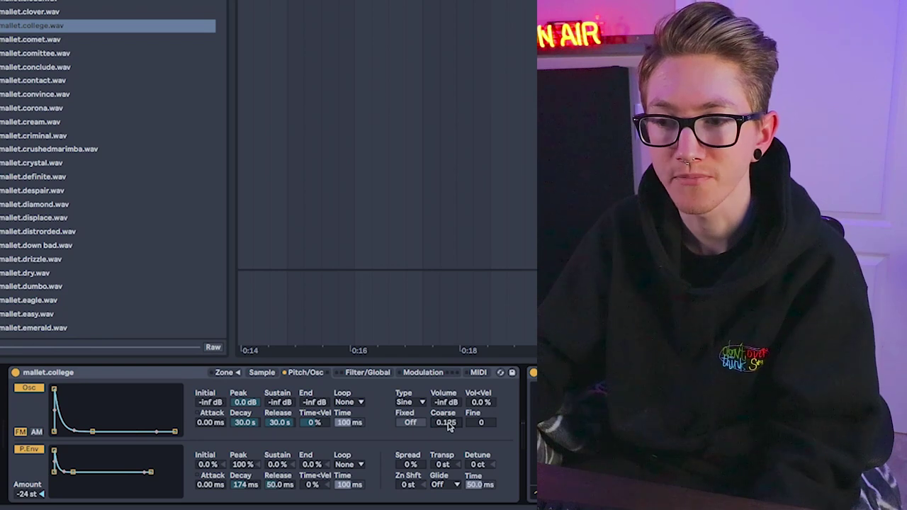
left_click(260, 374)
left_click(309, 375)
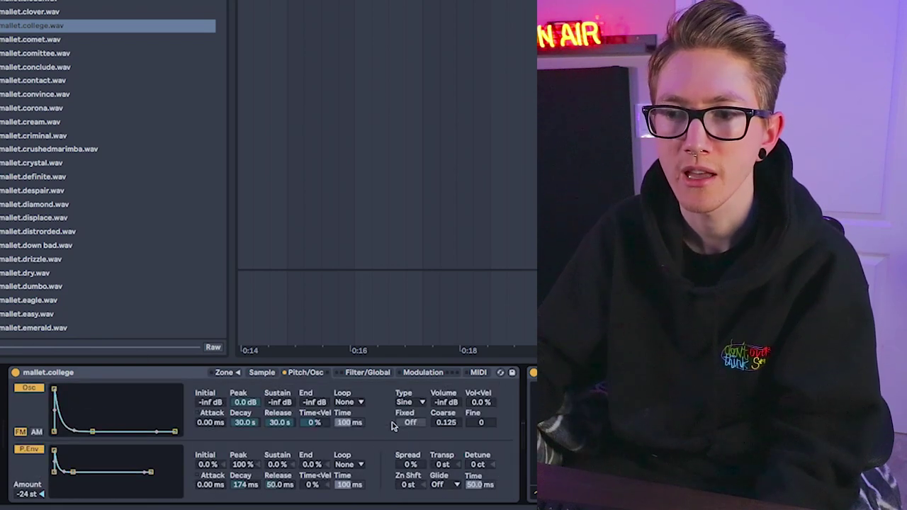
left_click(407, 402)
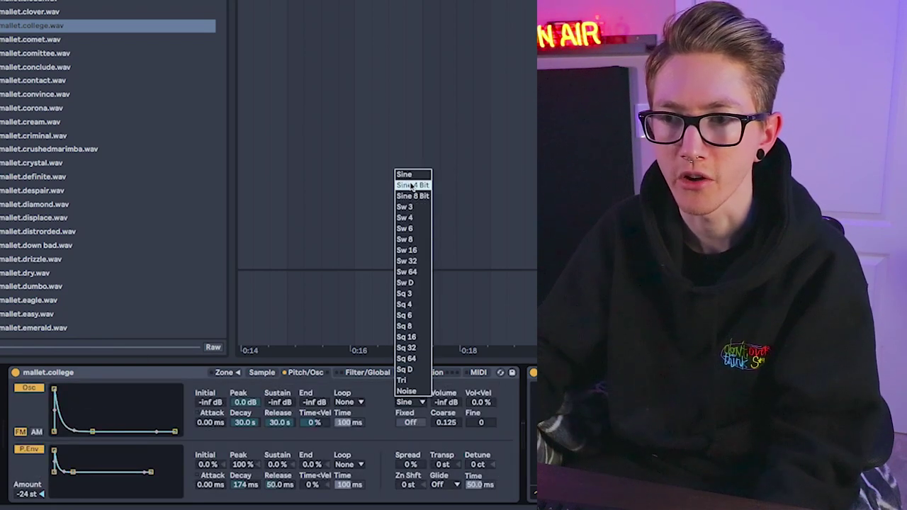
left_click(506, 445)
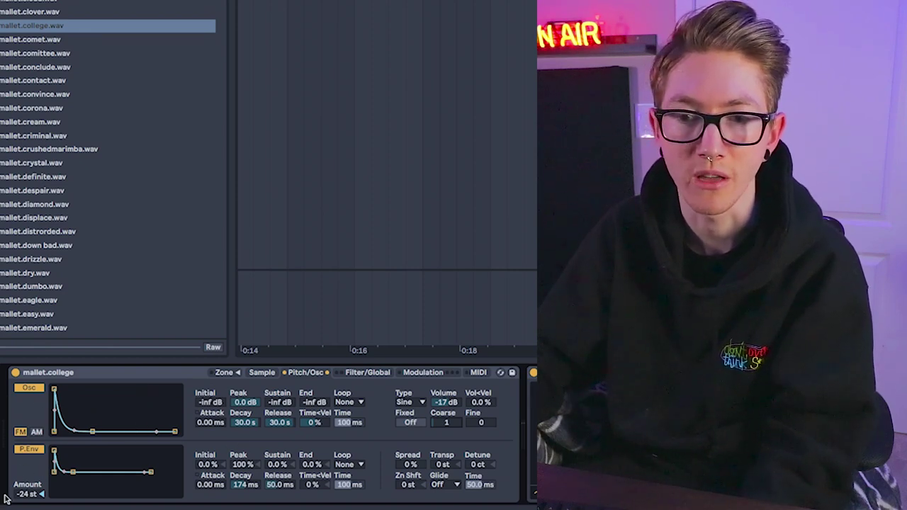
Switch off the FM oscillator and check the Vel, Key and Velocity MIDI destinations stay Off.
left_click(28, 387)
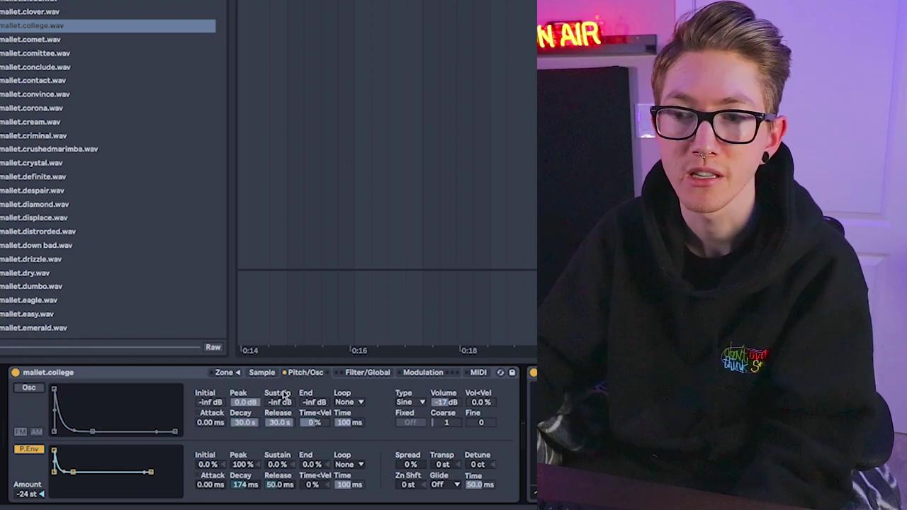
left_click(362, 373)
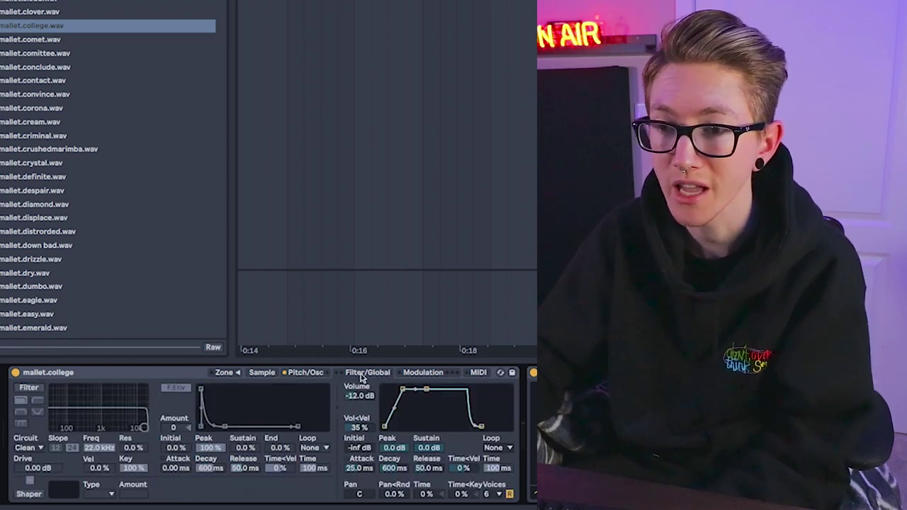
left_click(479, 372)
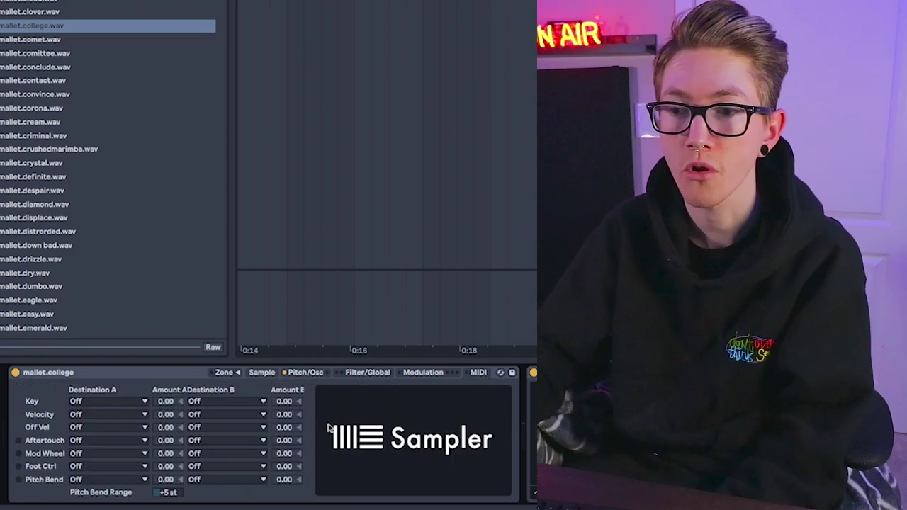
left_click(80, 427)
left_click(60, 418)
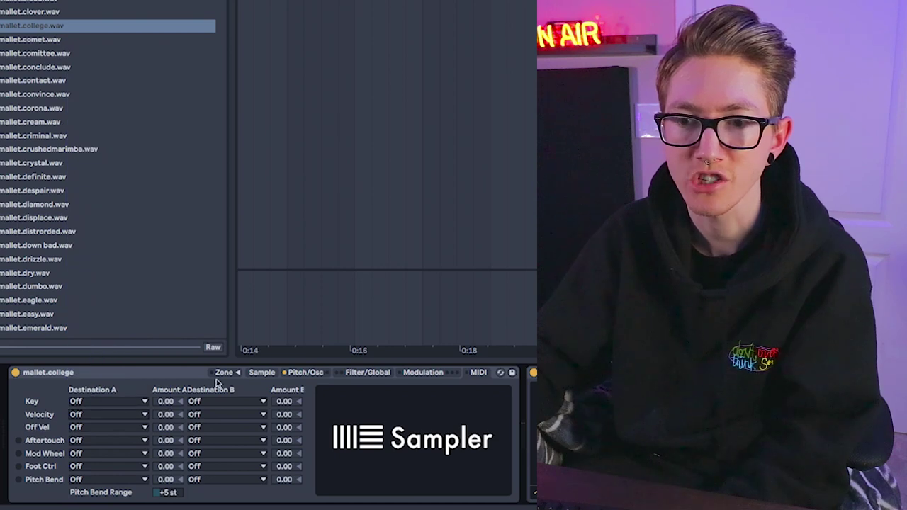
left_click(224, 404)
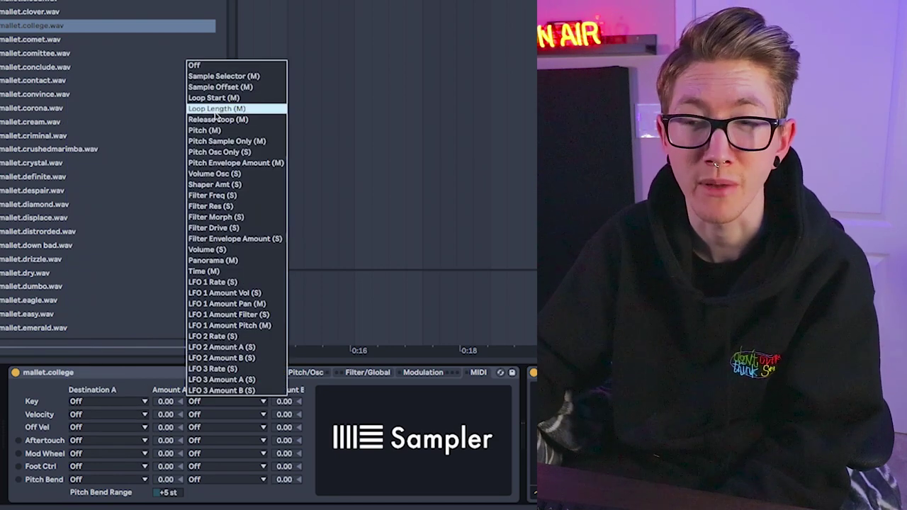
left_click(85, 416)
left_click(85, 415)
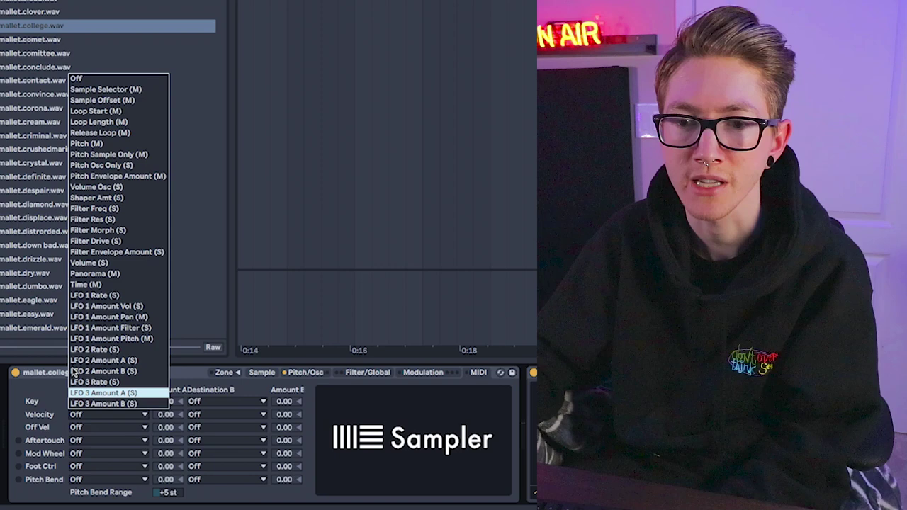
left_click(179, 417)
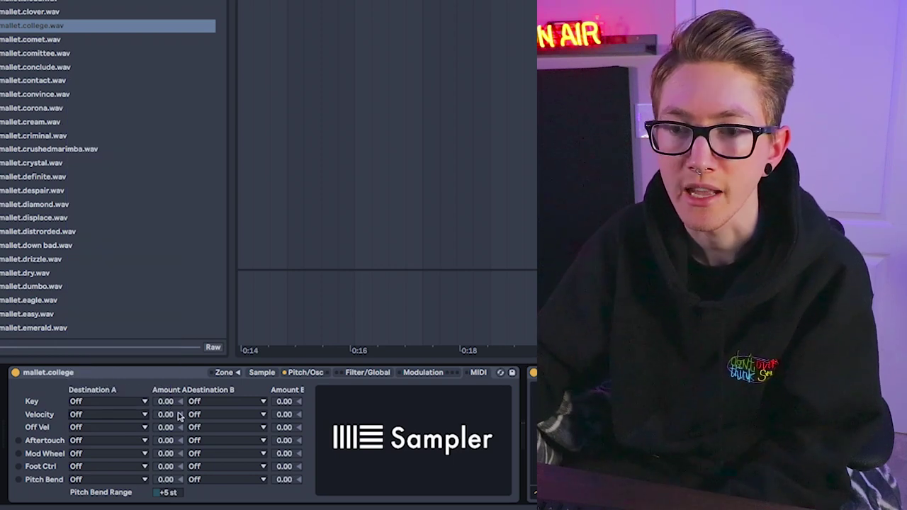
left_click(216, 414)
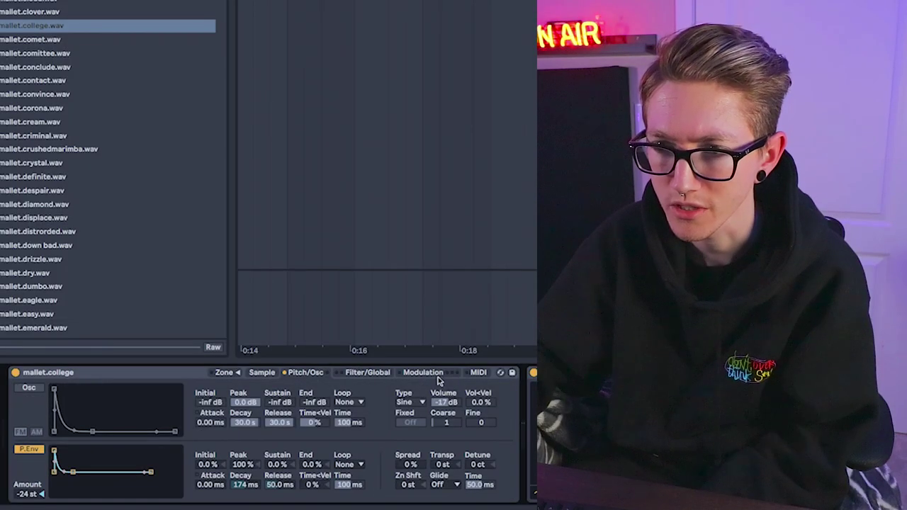
Show the Sampler's Modulation page with the LFO settings.
left_click(433, 373)
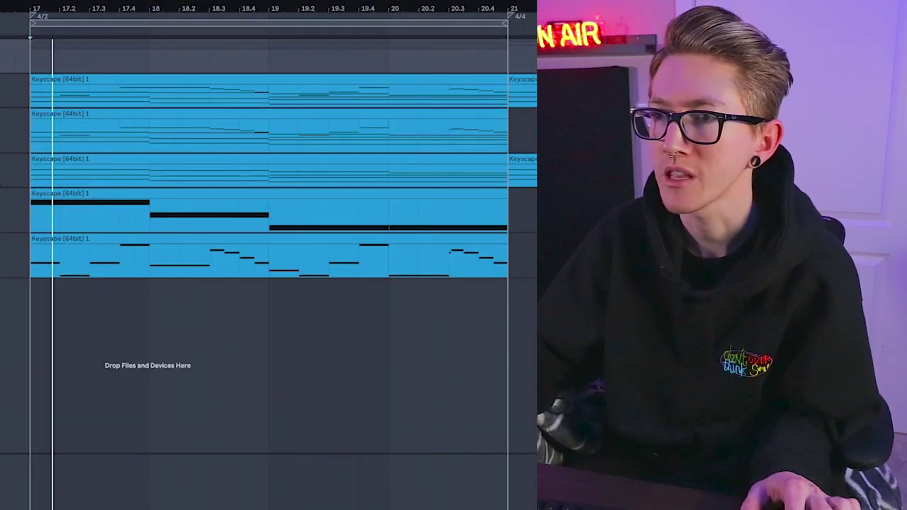
Select the second Keyscape track and play the arrangement loop.
left_click(376, 138)
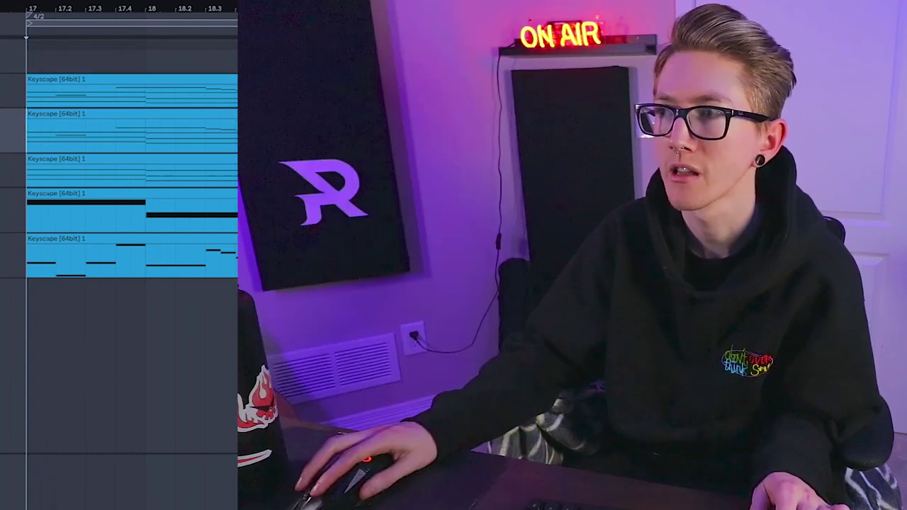
key("space")
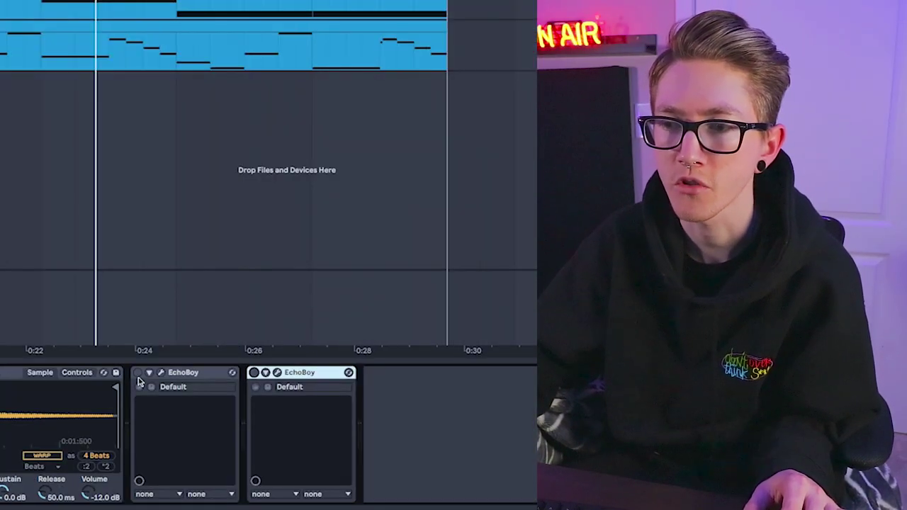
Switch on the first EchoBoy delay.
left_click(139, 373)
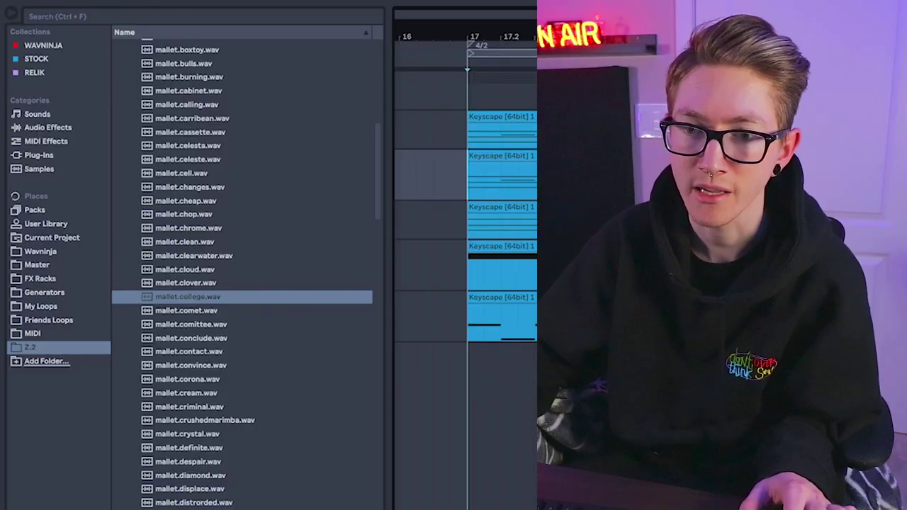
Search the browser for 'bell push' and select the first bell.push.wav result.
key("ctrl+f")
type("bell push")
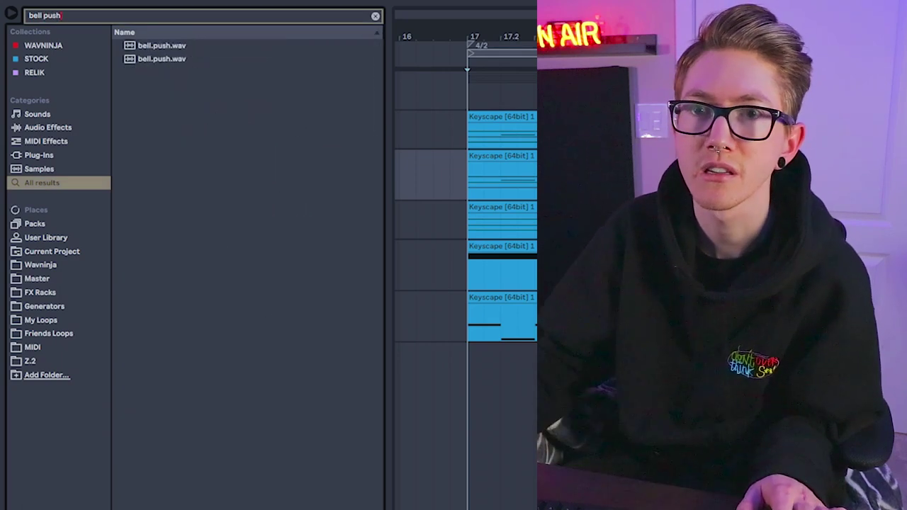
key("Down")
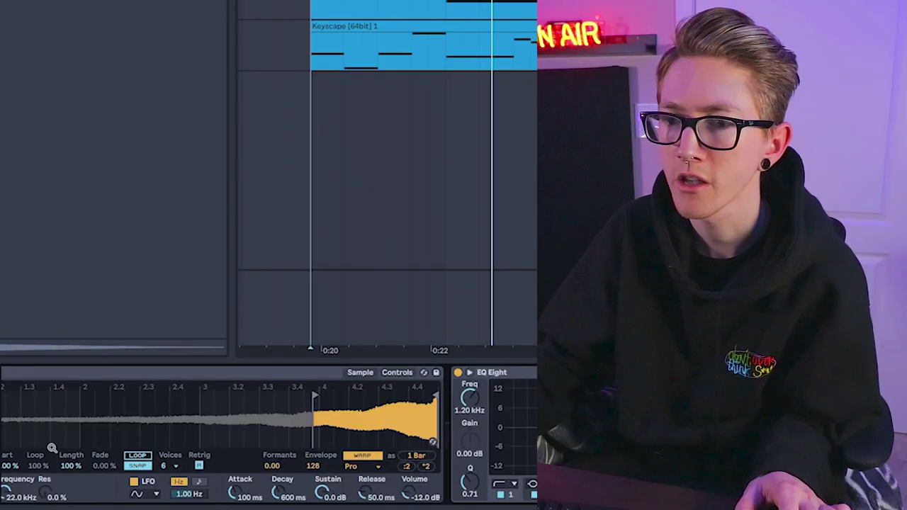
Inspect and dismiss the guitar sample's waveform options menu.
scroll(52, 448, "left", 5)
right_click(186, 416)
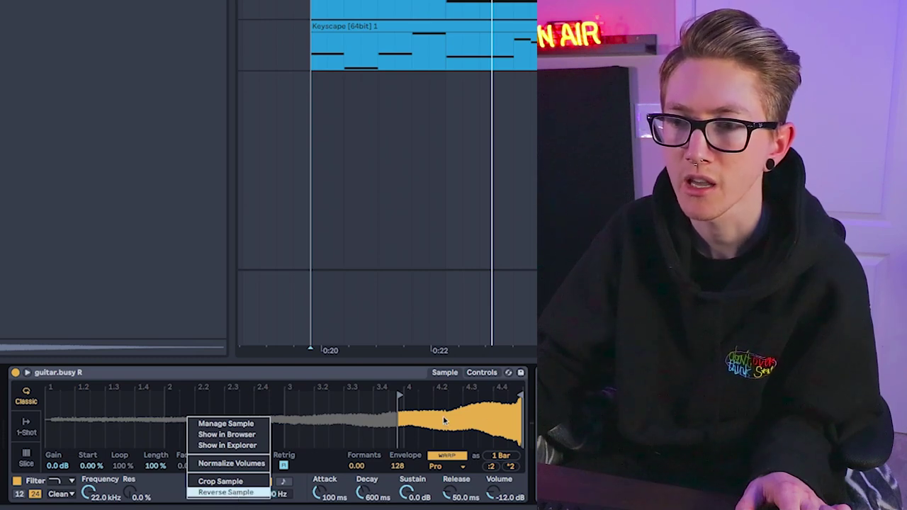
left_click(400, 461)
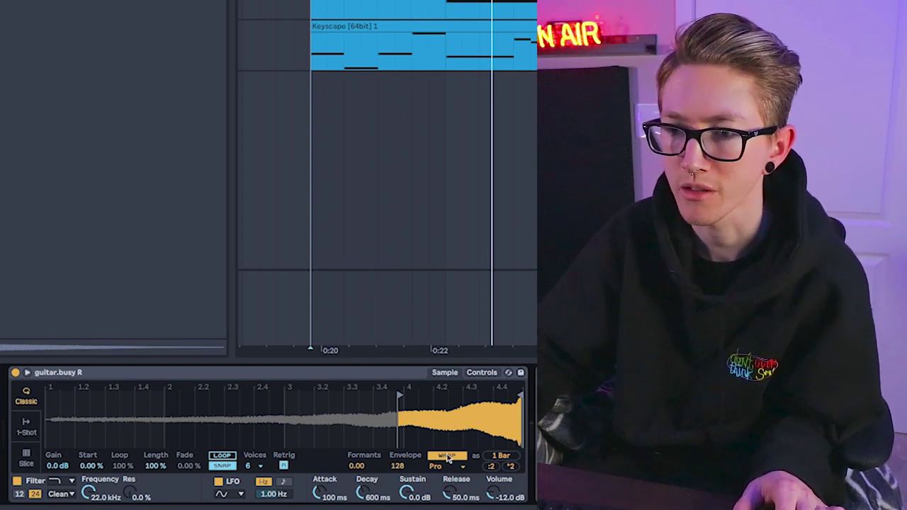
Compare guitar.busy R with warping off and on during playback, leaving it warped.
key("space")
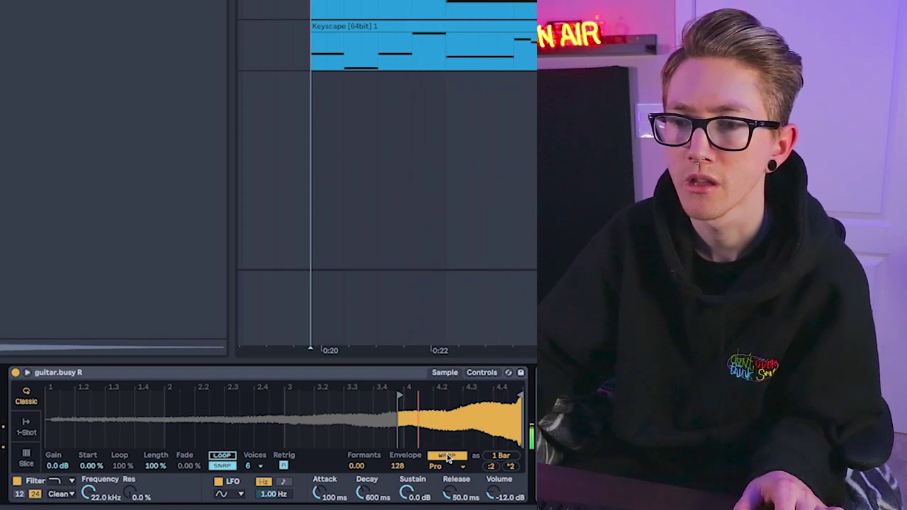
left_click(448, 456)
key("space")
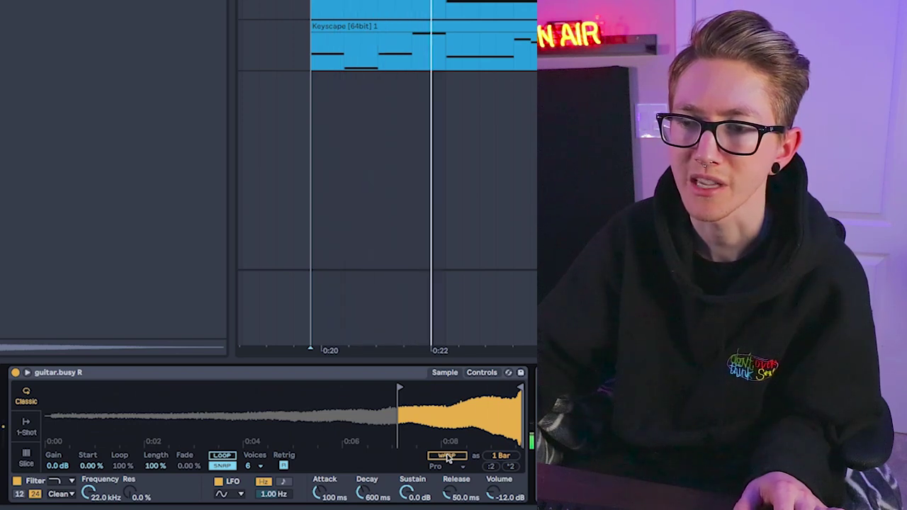
key("space")
left_click(447, 456)
key("space")
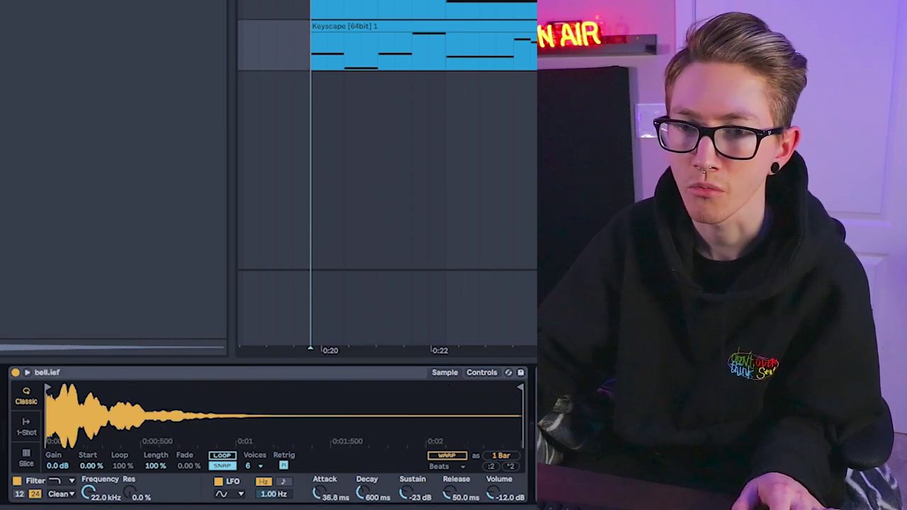
Play the arrangement loop with the bell layer sounding.
key("space")
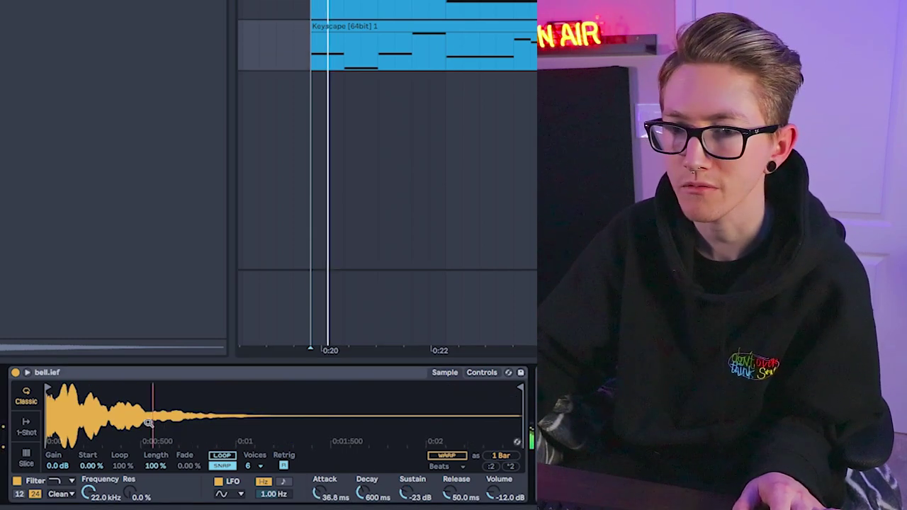